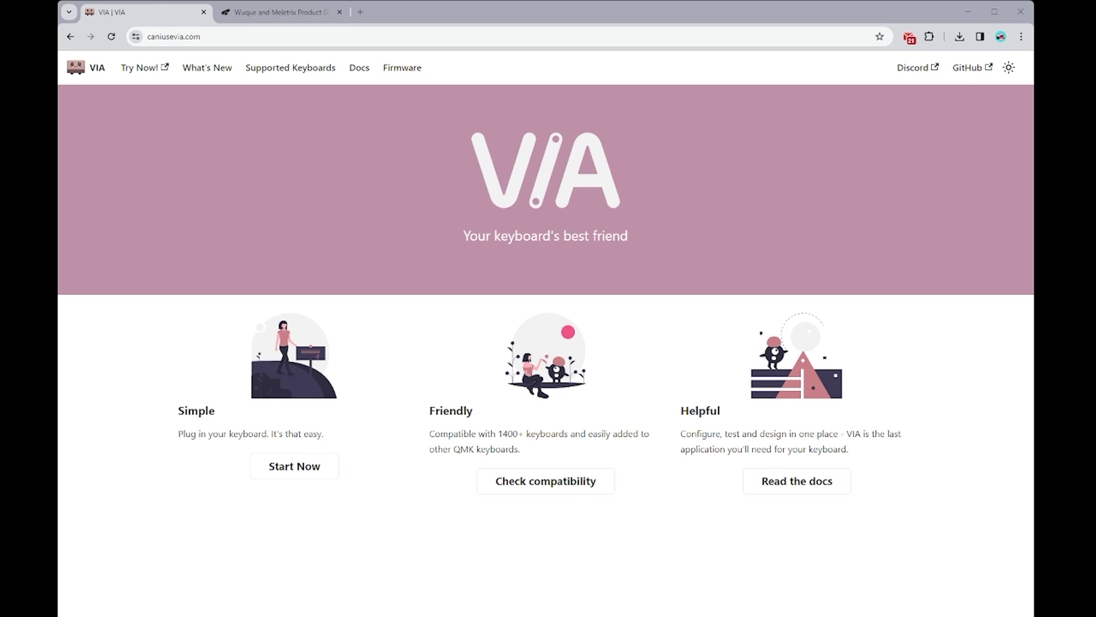
Step: Browse the keyboard sections of the Wuque and Meletrix product guide for their user guides and firmwares
click(279, 12)
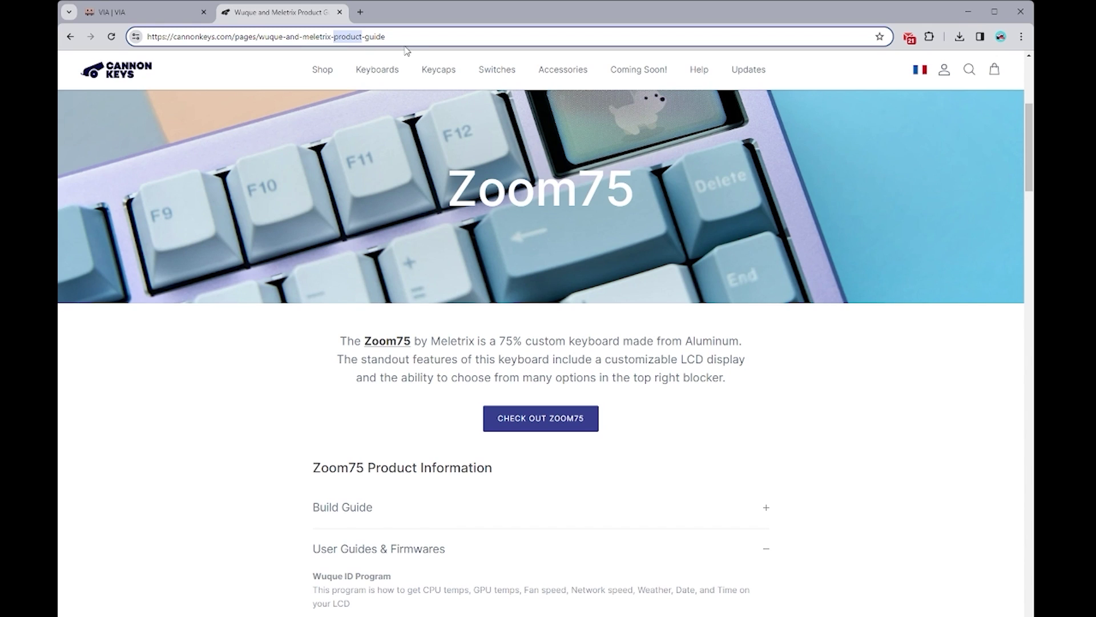
scroll(657, 513, down, 10)
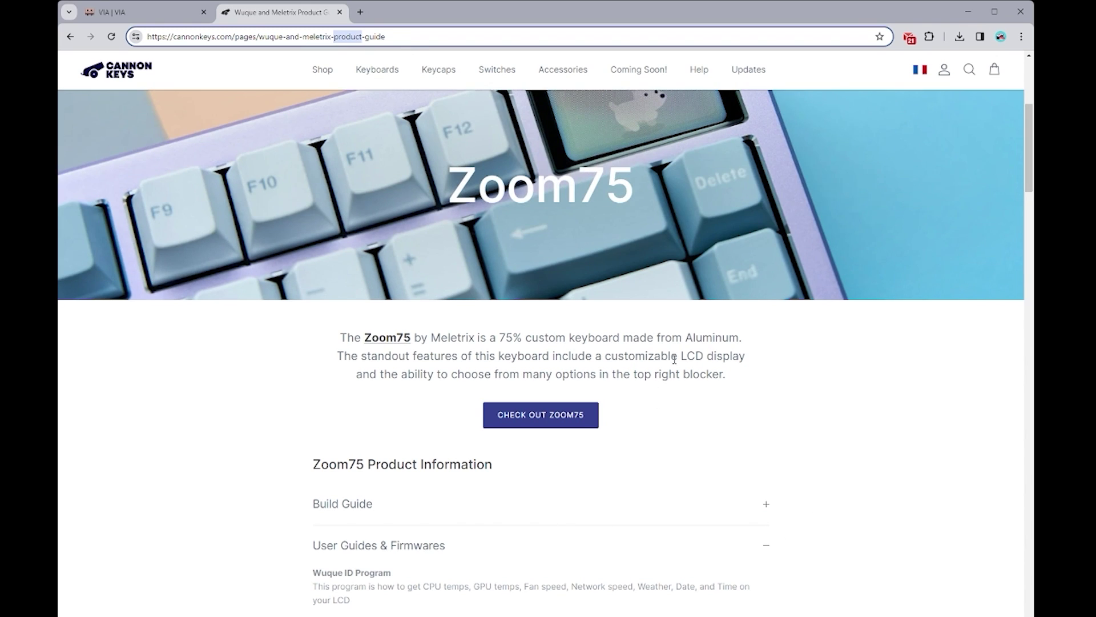
scroll(666, 428, down, 15)
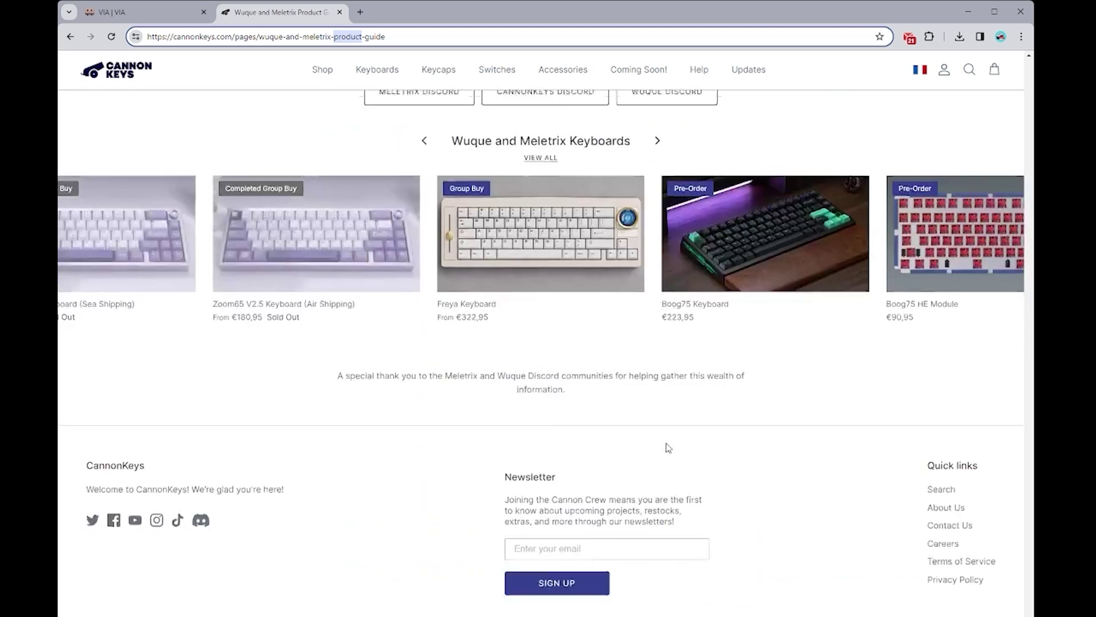
scroll(666, 445, up, 10)
scroll(663, 444, up, 5)
scroll(660, 440, down, 6)
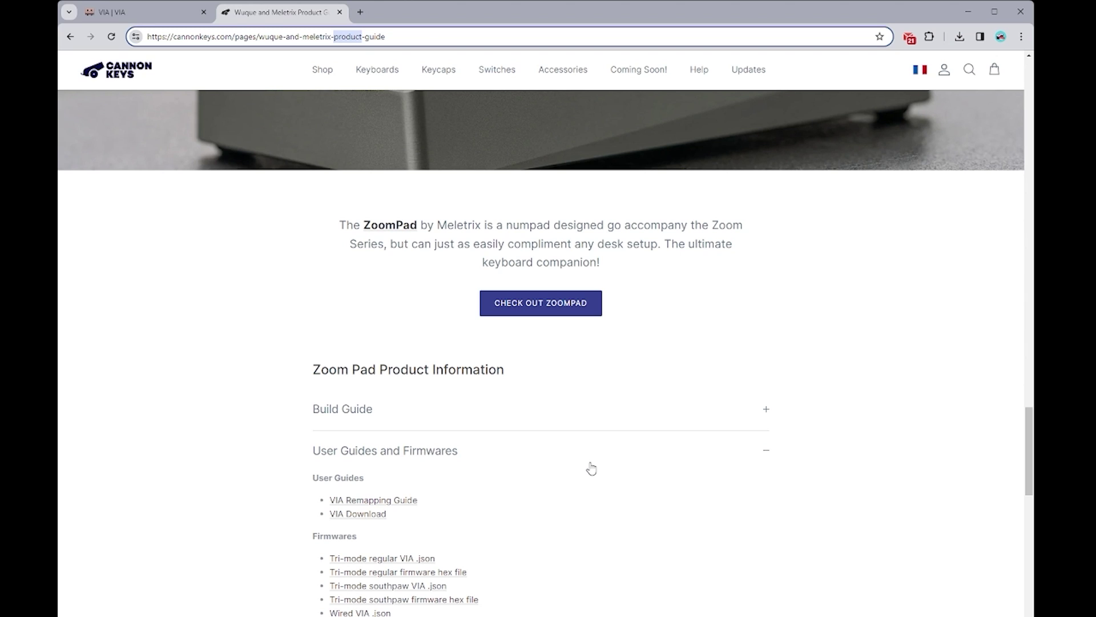
scroll(514, 509, up, 10)
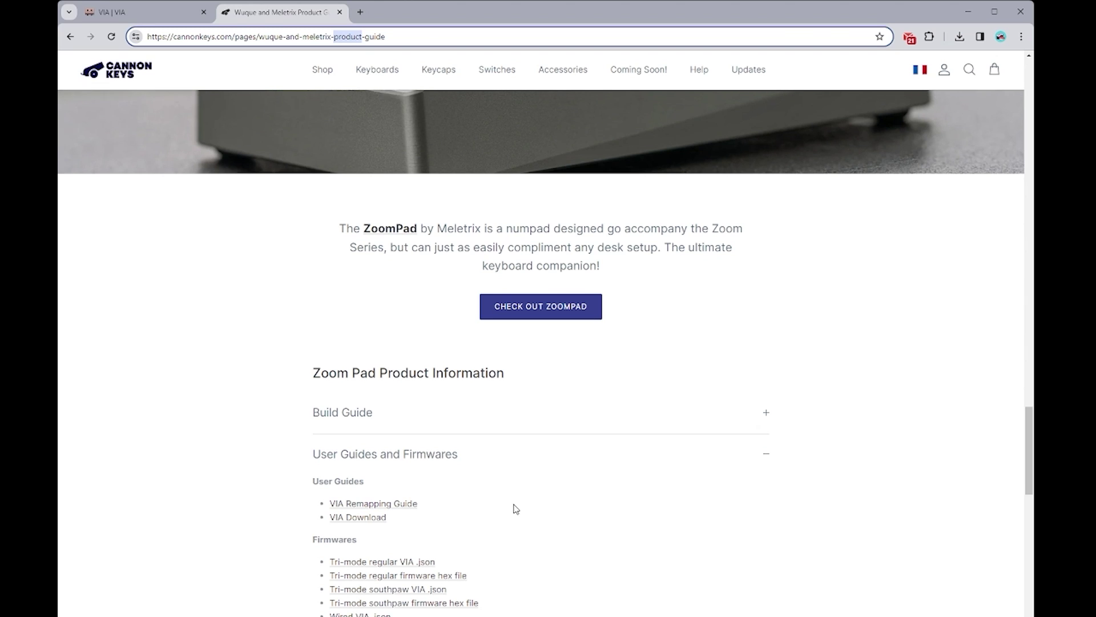
scroll(514, 507, down, 3)
scroll(515, 507, down, 10)
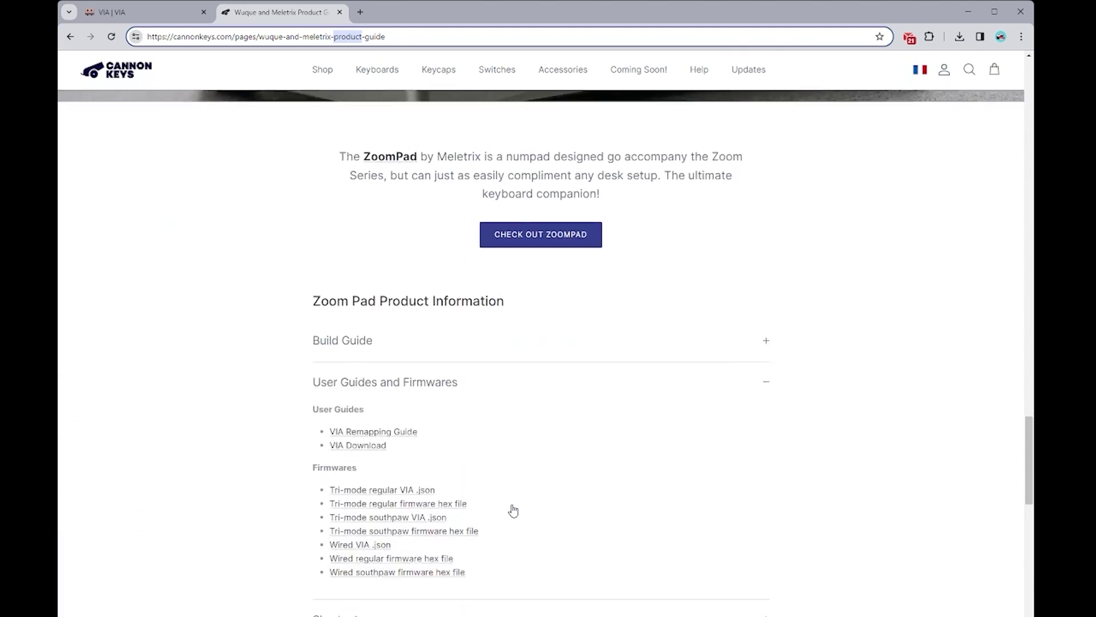
scroll(512, 508, up, 18)
scroll(512, 512, up, 8)
scroll(511, 512, down, 7)
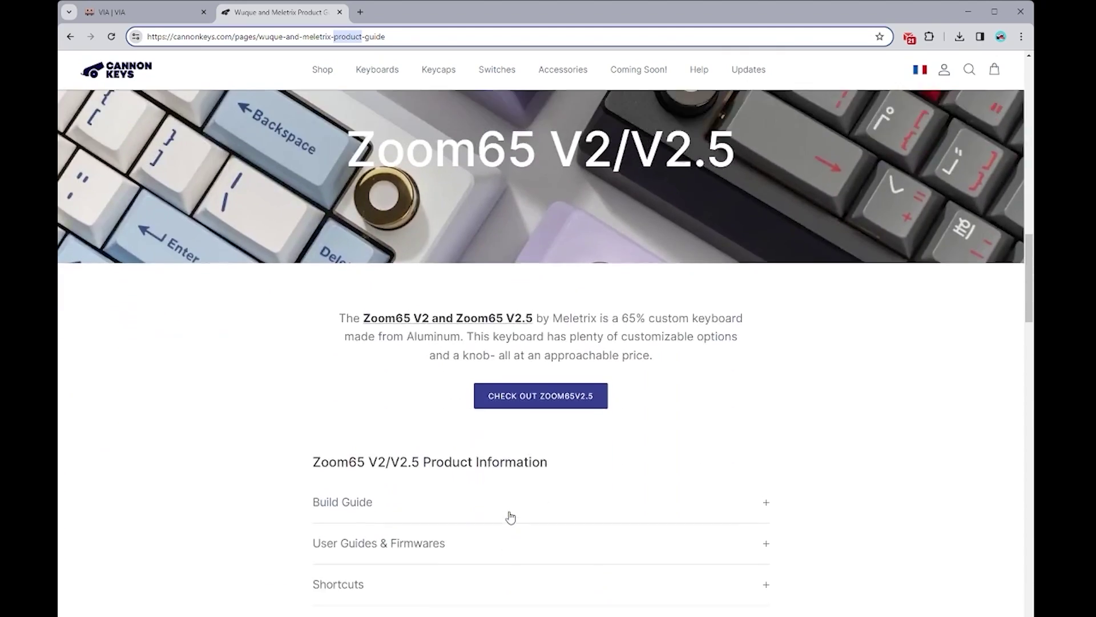
scroll(512, 519, up, 14)
scroll(512, 526, up, 7)
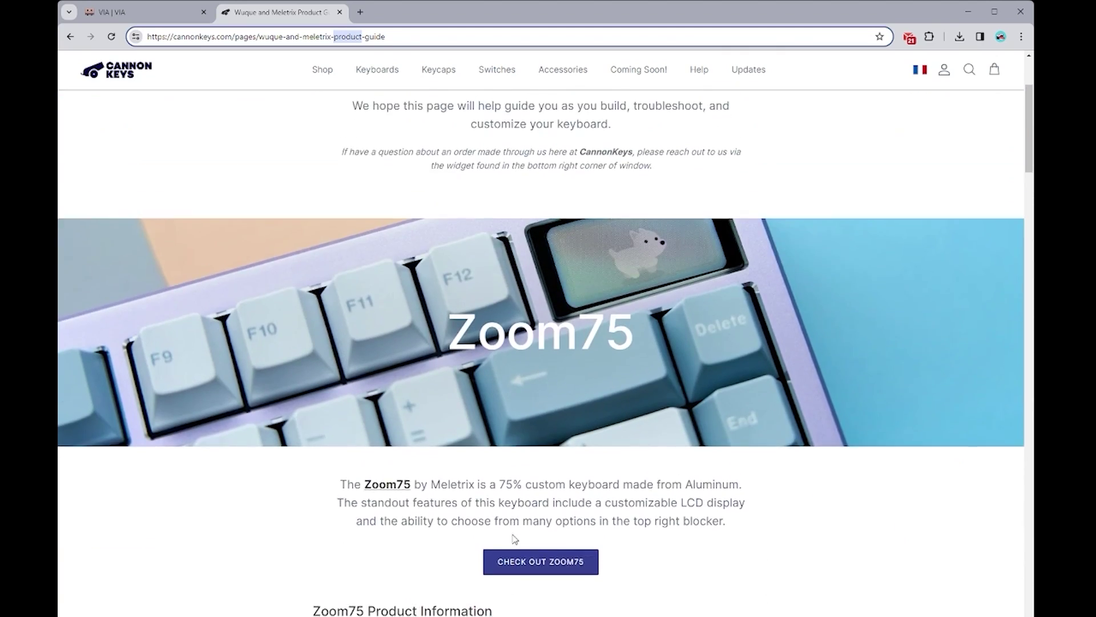
Step: Download the Zoom75 VIA .json file, zoom75_wireless_rgb-via-v33.json, from the guide's Firmware list
scroll(514, 534, down, 10)
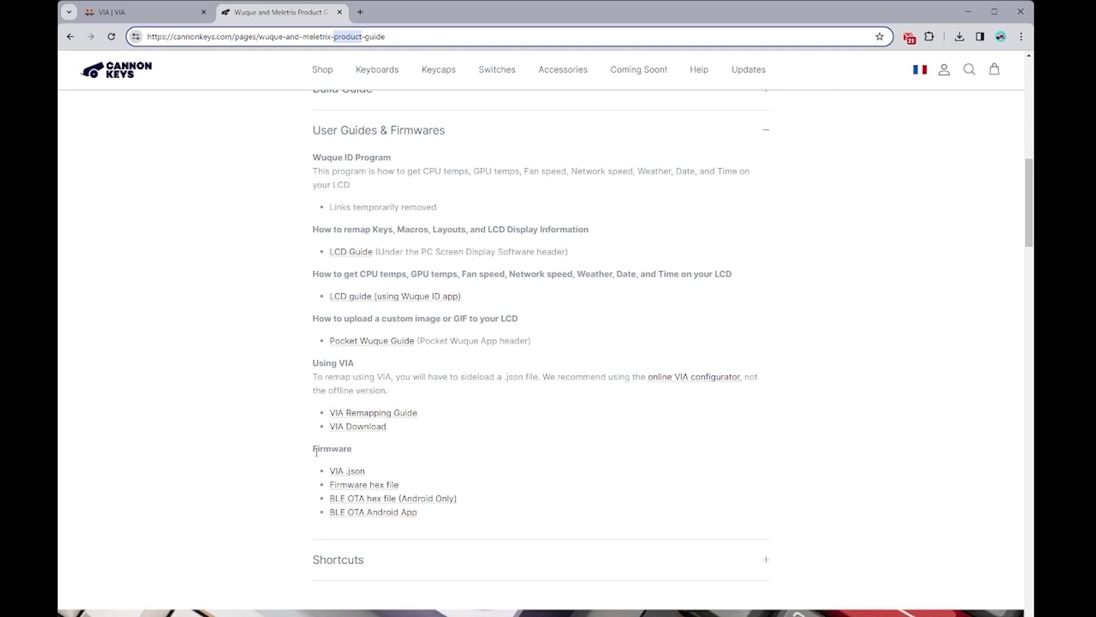
click(351, 471)
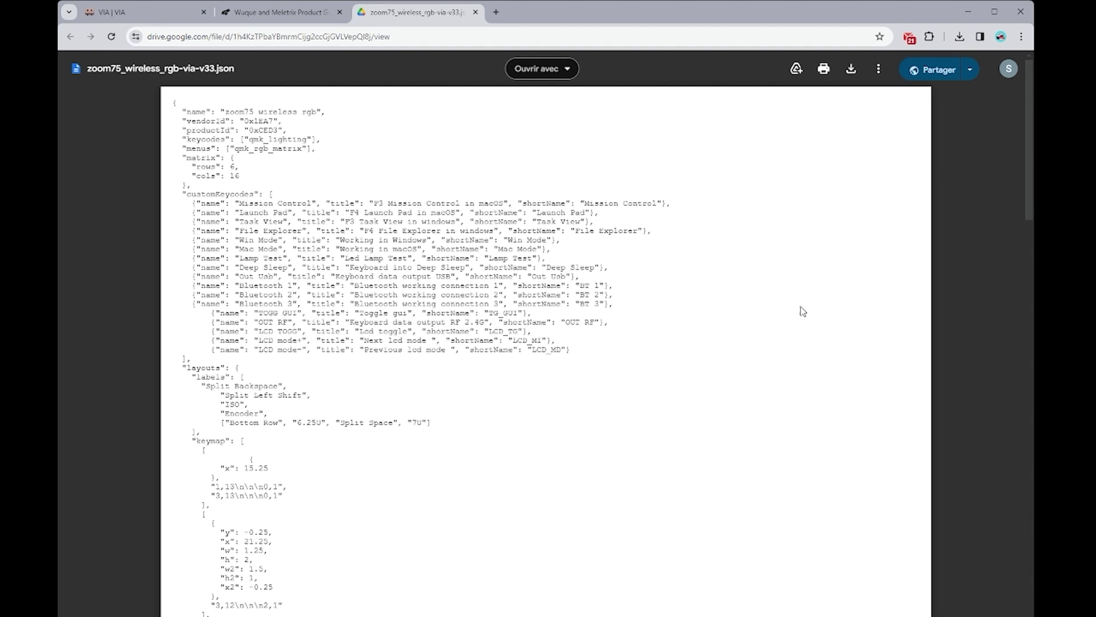
click(850, 69)
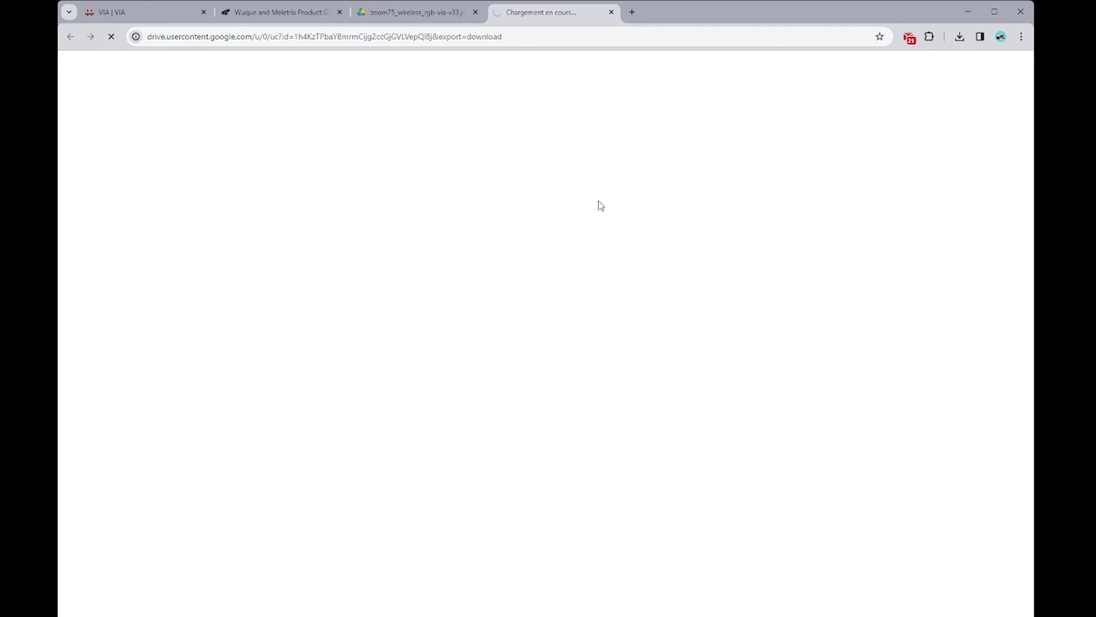
Step: Close the product guide and the JSON file preview to return to the VIA home page
click(337, 18)
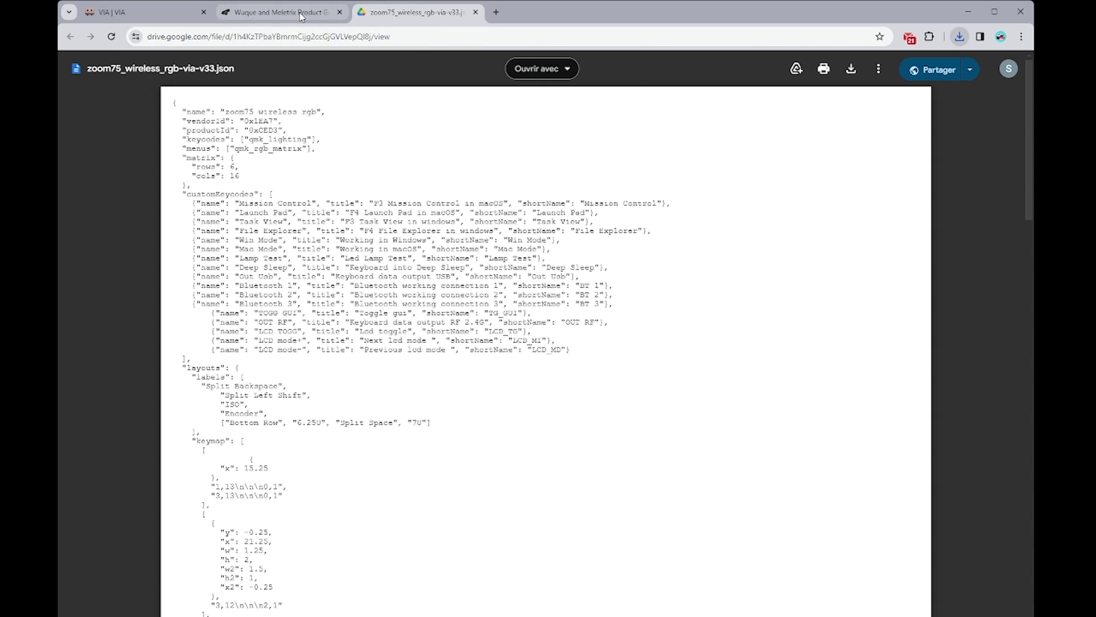
click(339, 13)
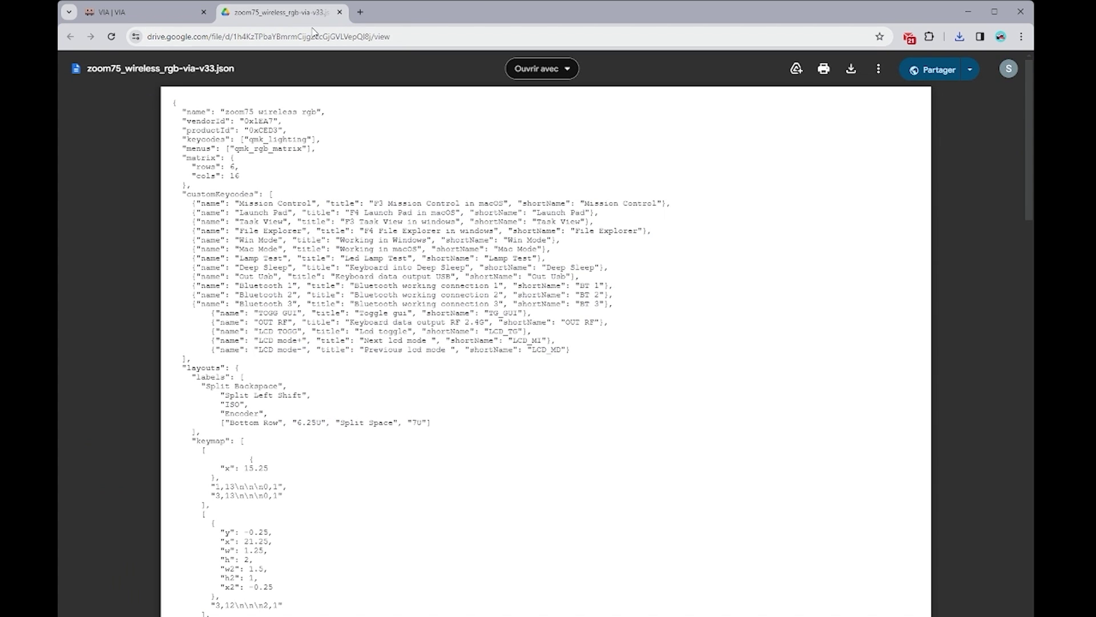
click(341, 12)
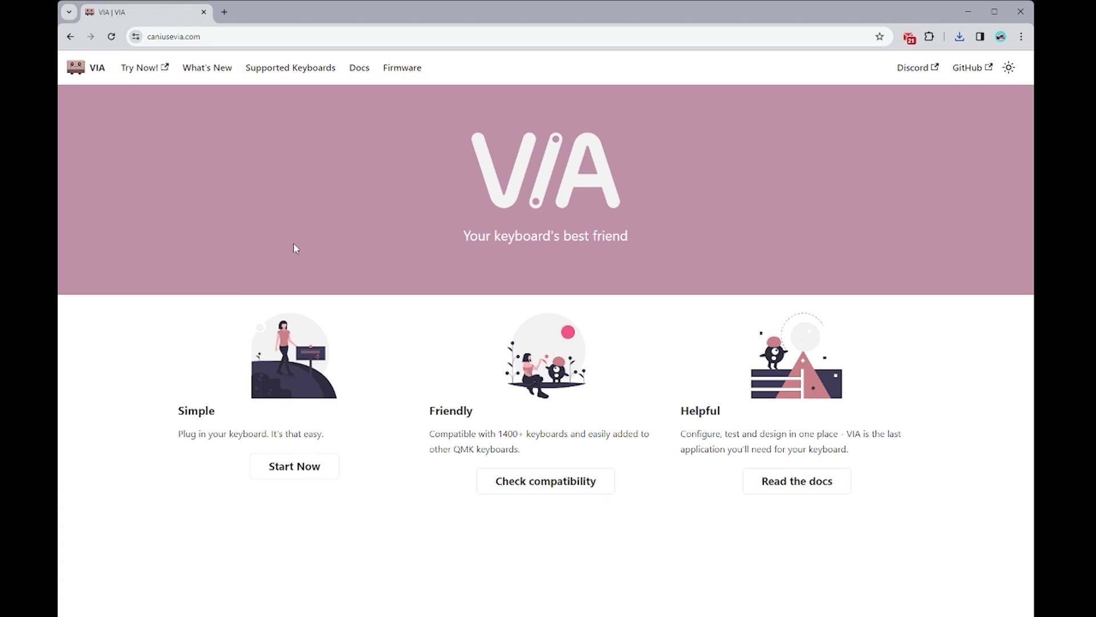
Step: Launch the VIA web configurator and enable Show Design tab in its settings
click(293, 471)
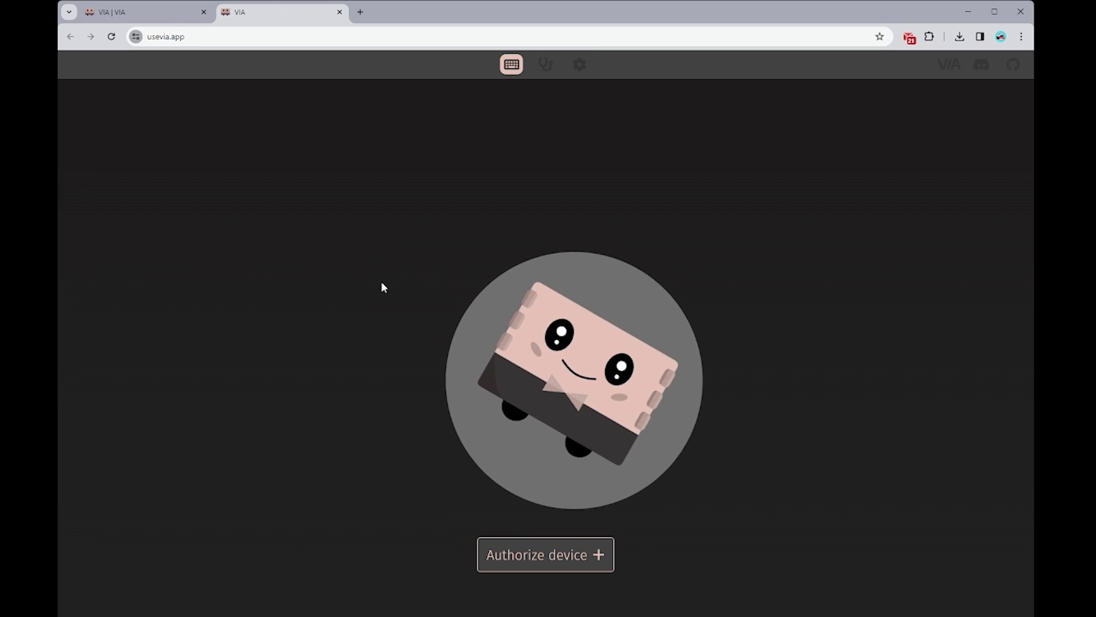
click(579, 64)
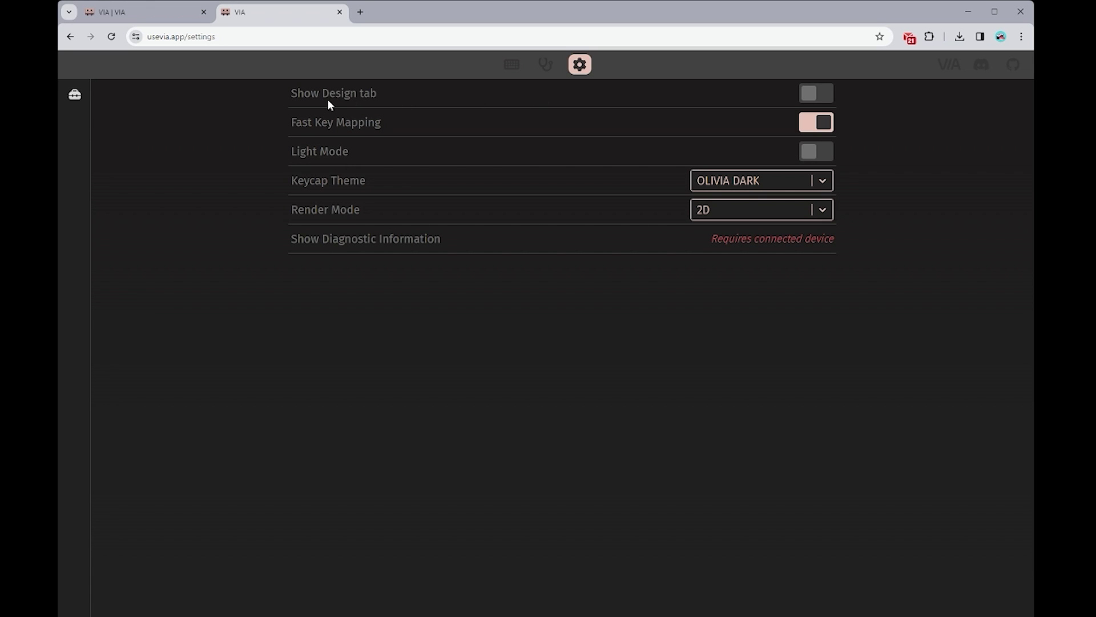
click(816, 93)
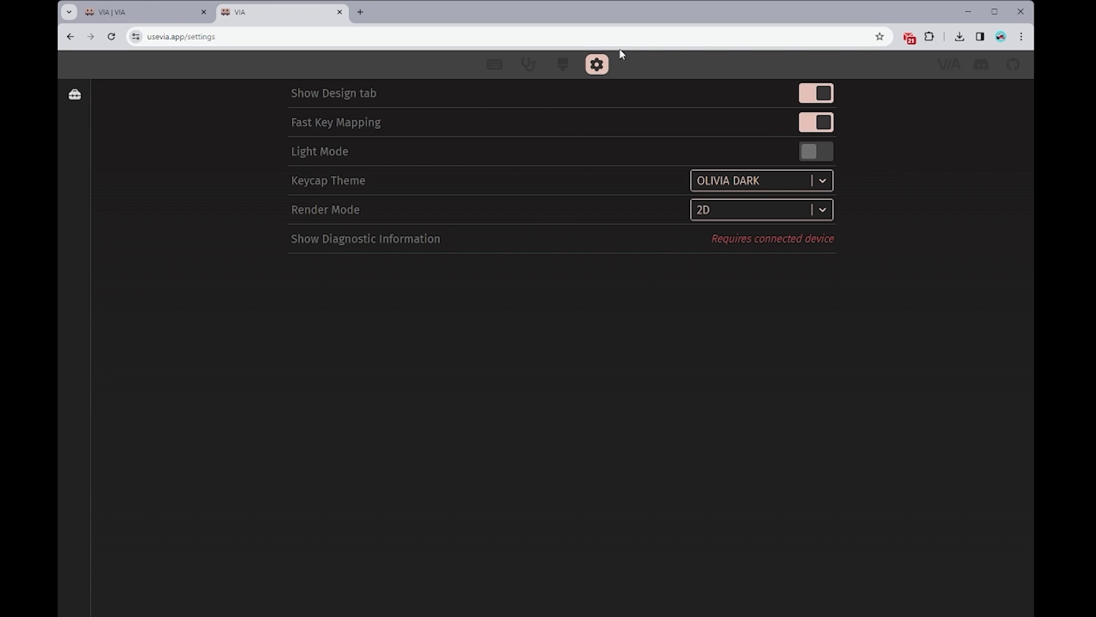
Step: Load the downloaded Zoom75 file as a draft definition and check that zoom75 wireless rgb is the shown keyboard definition
click(563, 65)
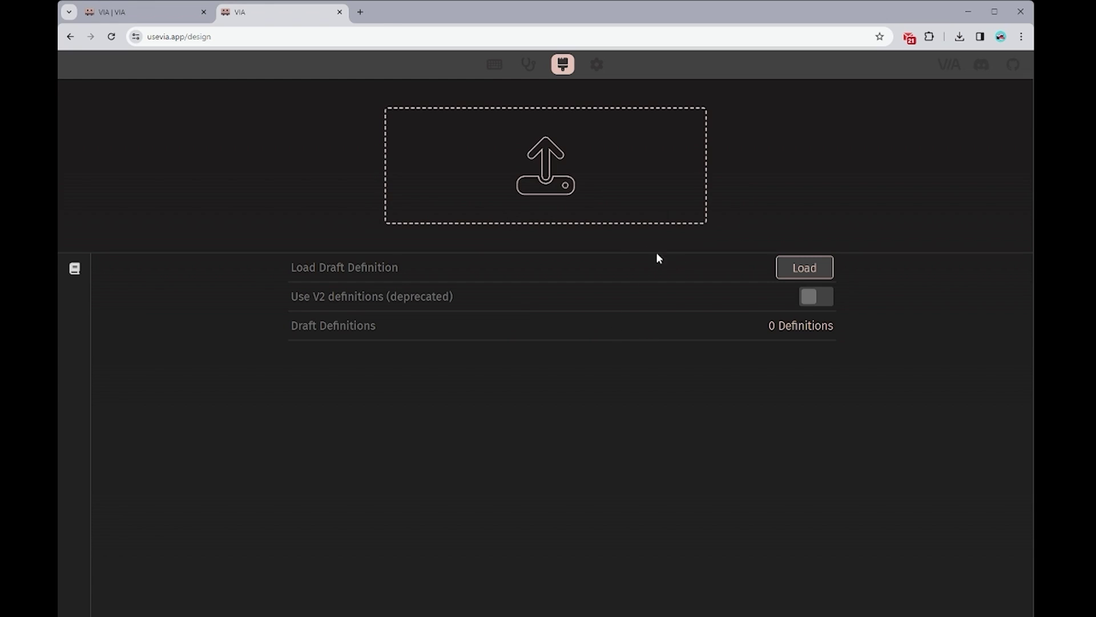
click(806, 272)
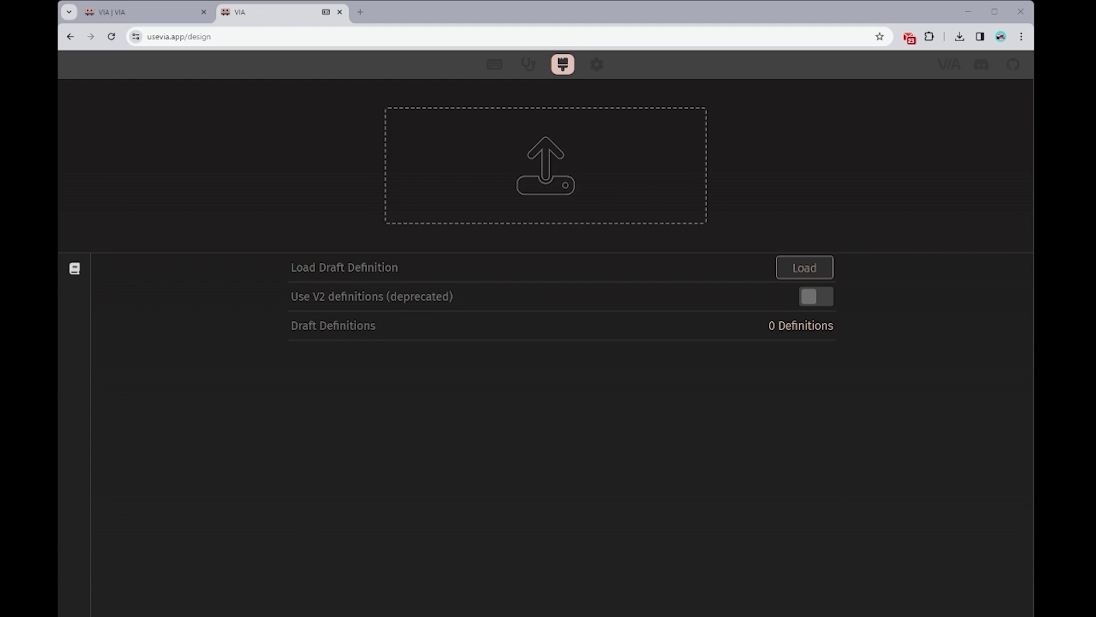
click(632, 351)
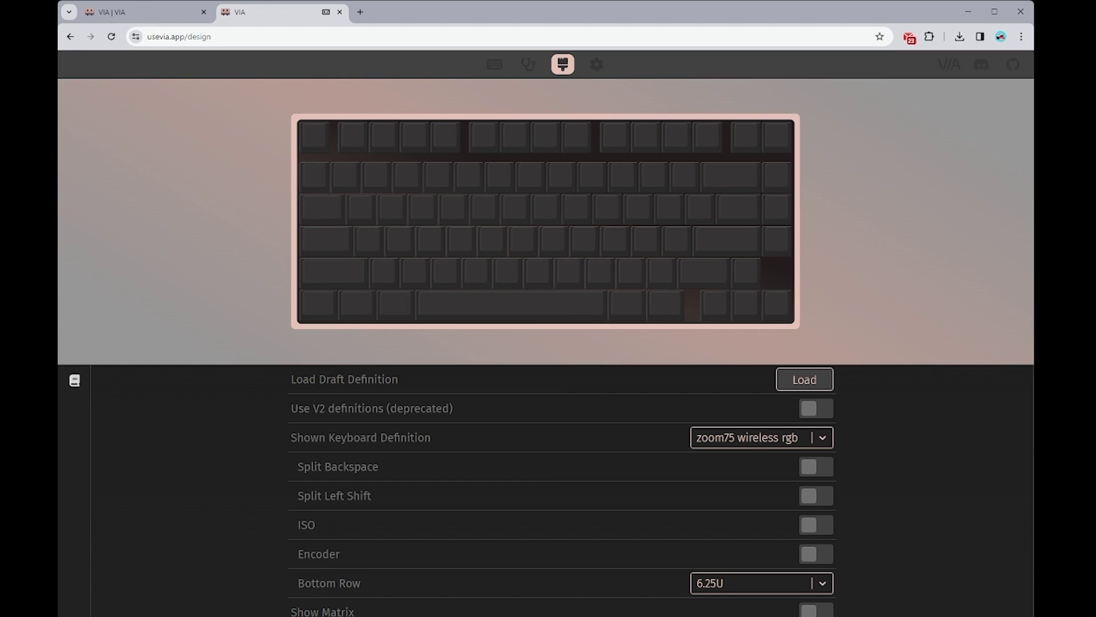
click(826, 439)
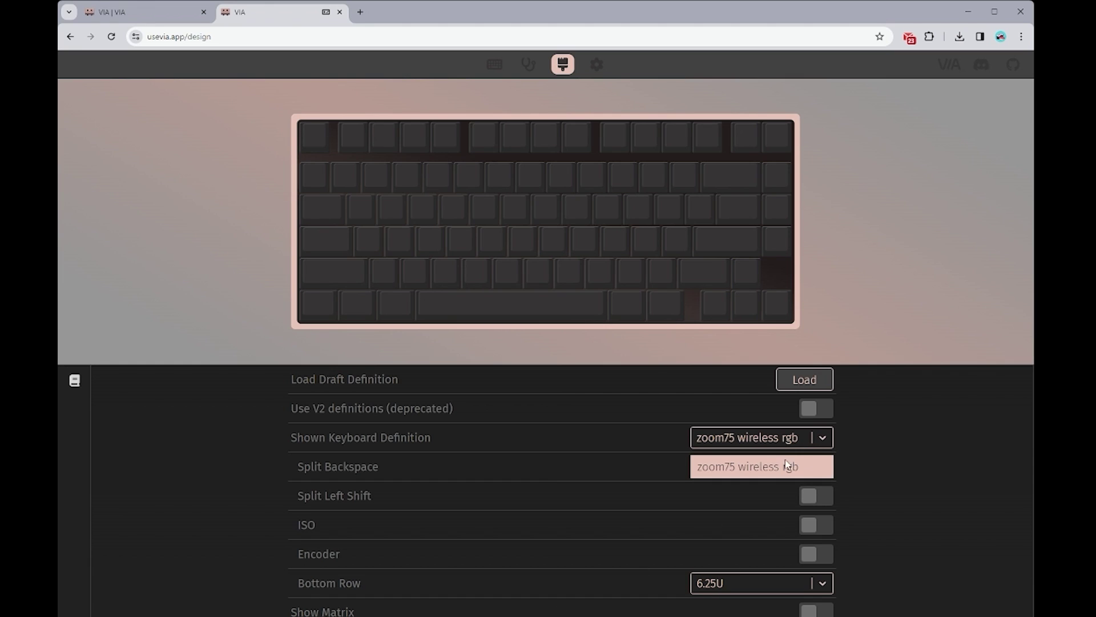
click(750, 439)
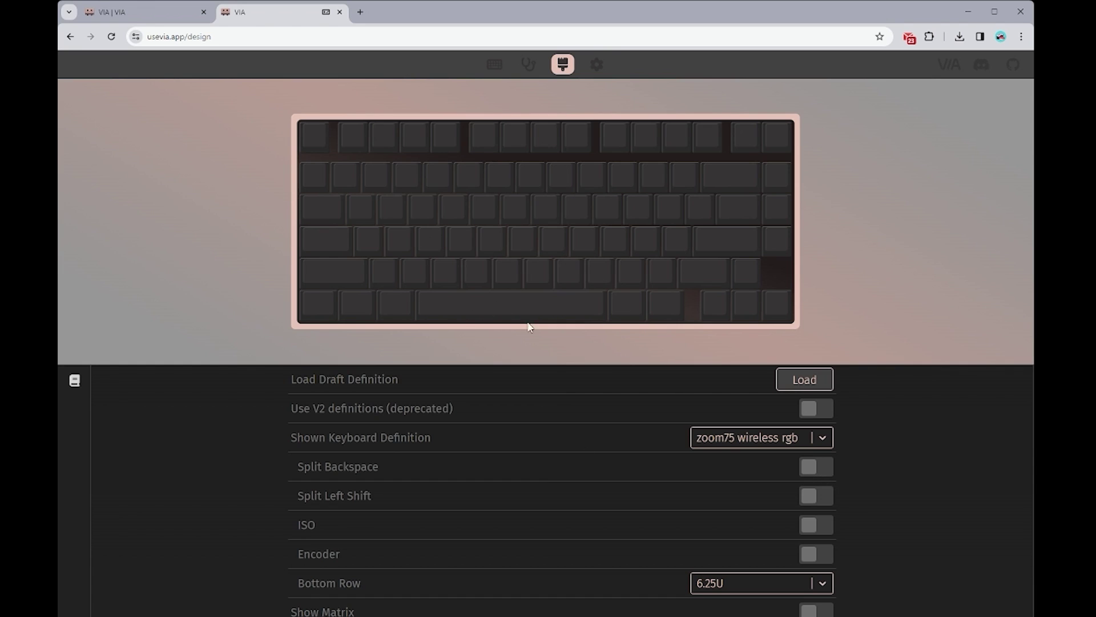
Step: Test the Split Backspace layout option and leave it enabled
click(821, 473)
click(821, 472)
click(820, 473)
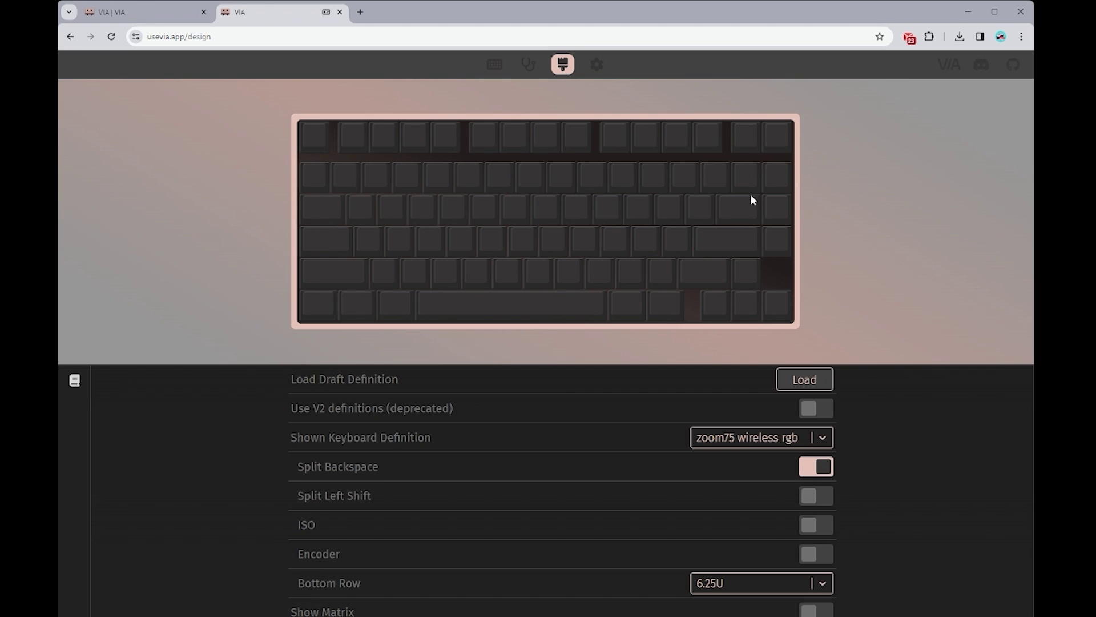
click(828, 470)
click(824, 471)
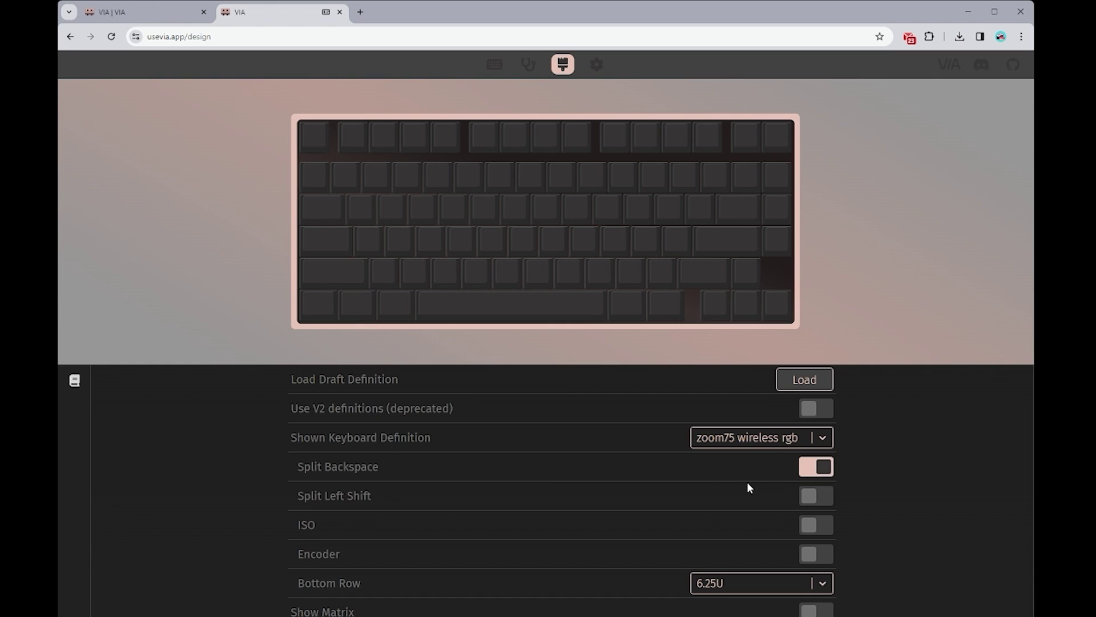
Step: Enable Split Left Shift and ISO for the keyboard layout, and briefly preview the key matrix
click(823, 508)
click(821, 501)
click(821, 500)
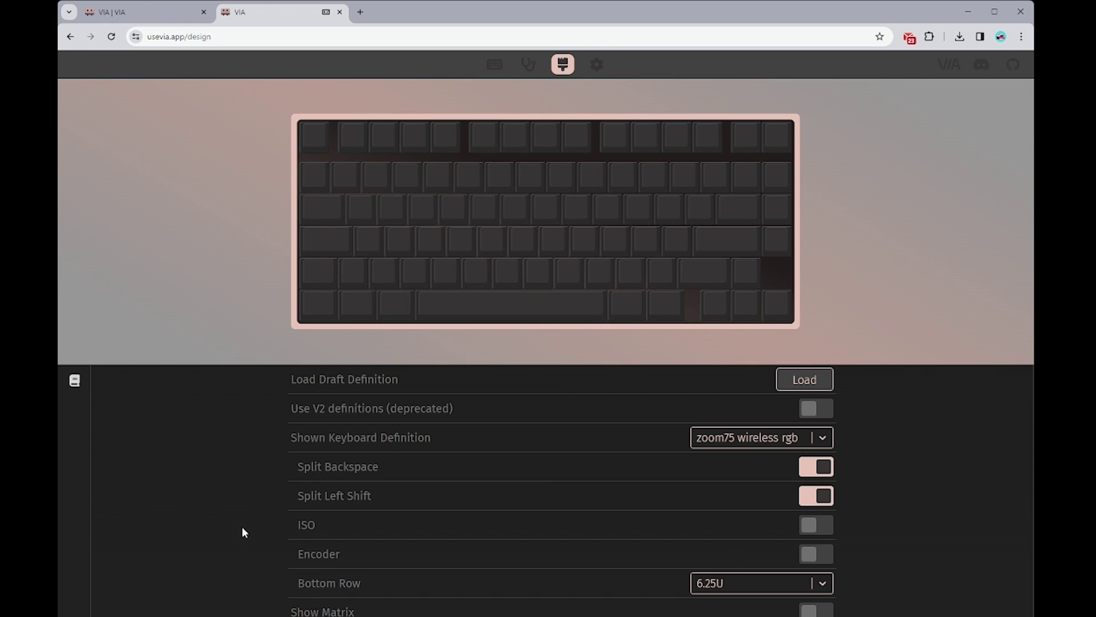
click(815, 526)
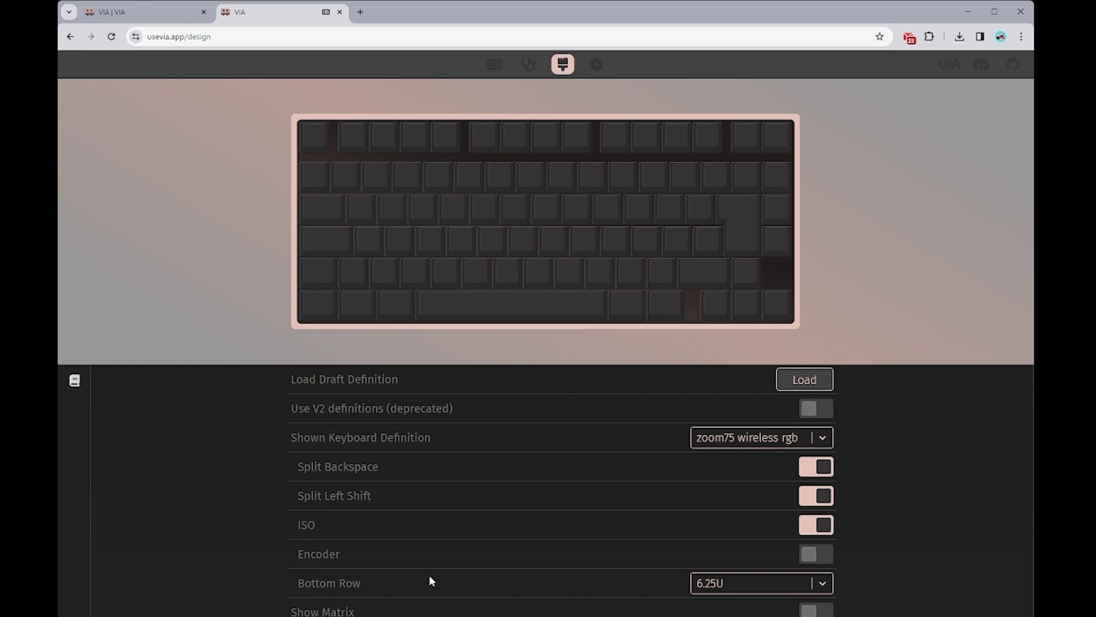
click(809, 612)
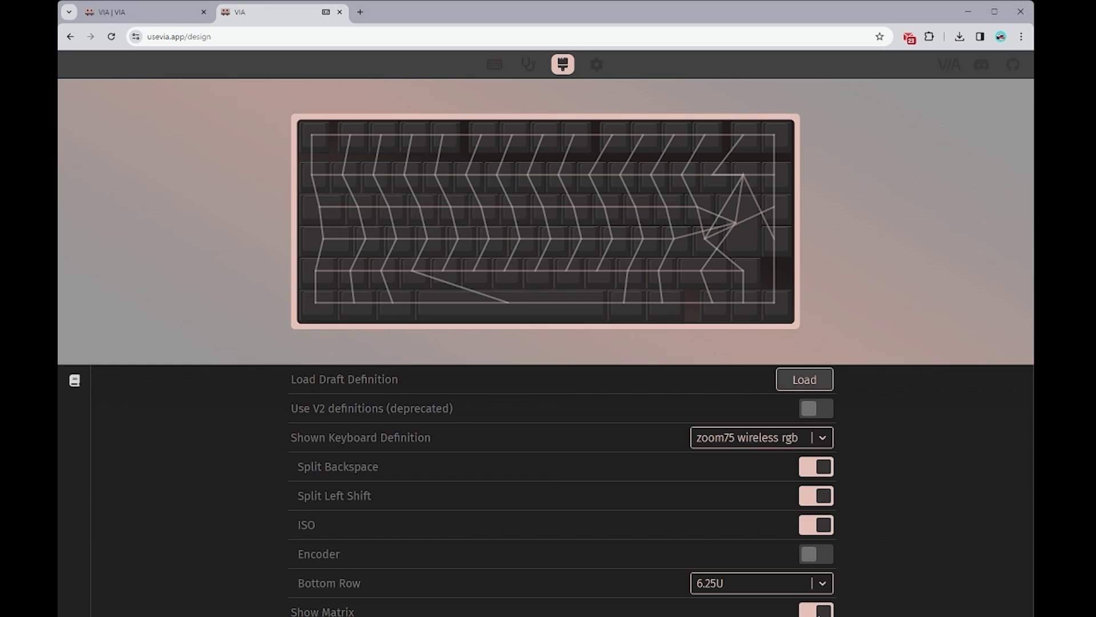
click(813, 612)
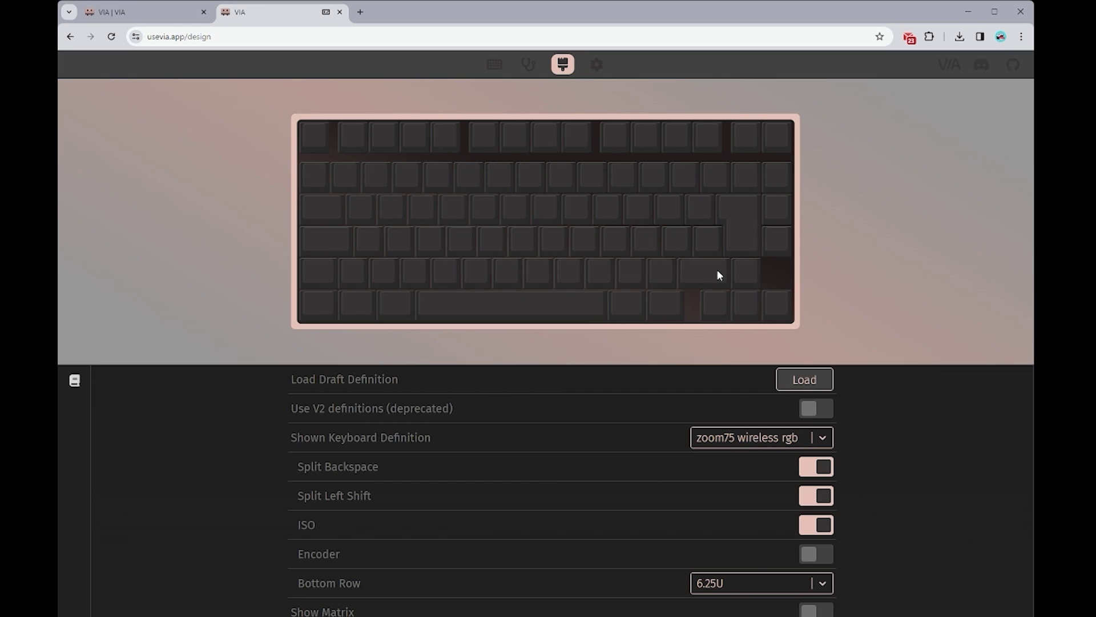
Step: Select the key between left Shift and Z in the layer 0 keymap and display the special keycodes
click(495, 67)
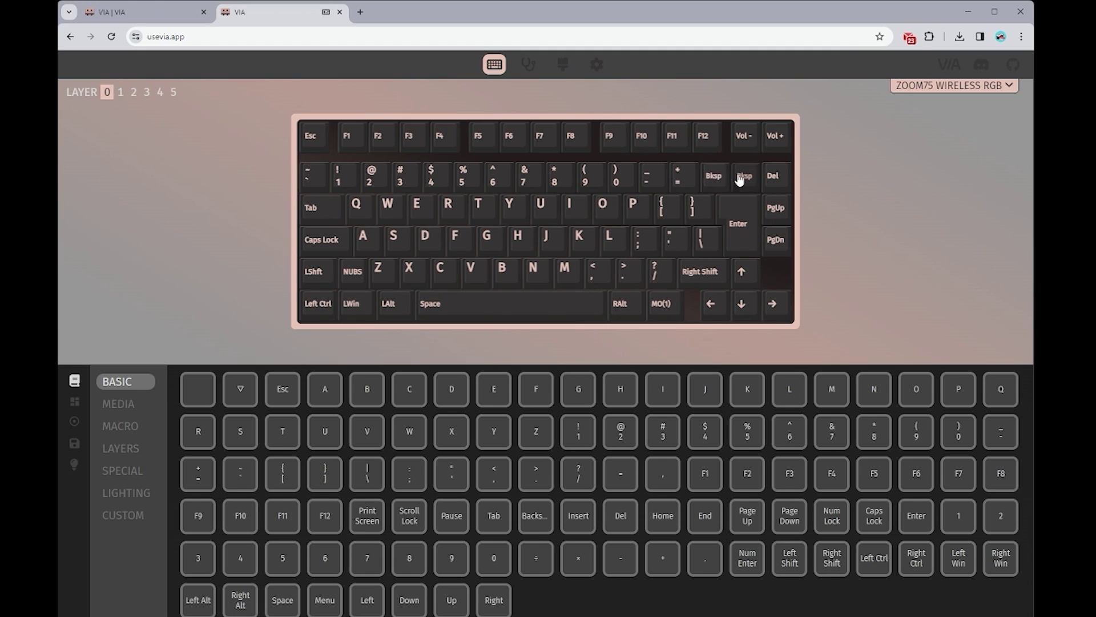
click(355, 281)
click(124, 472)
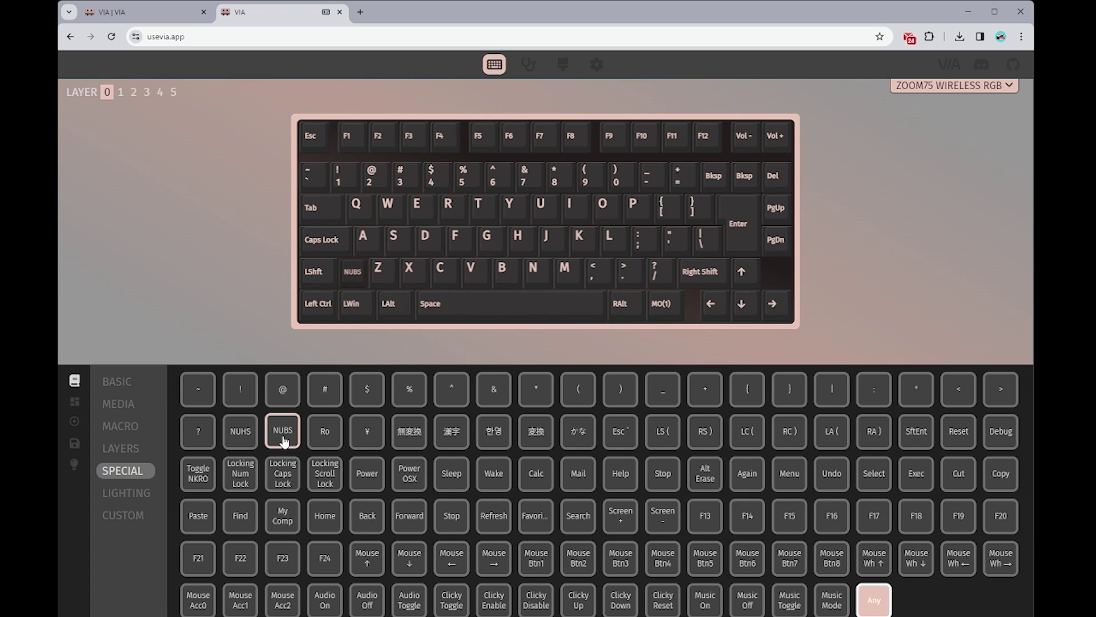